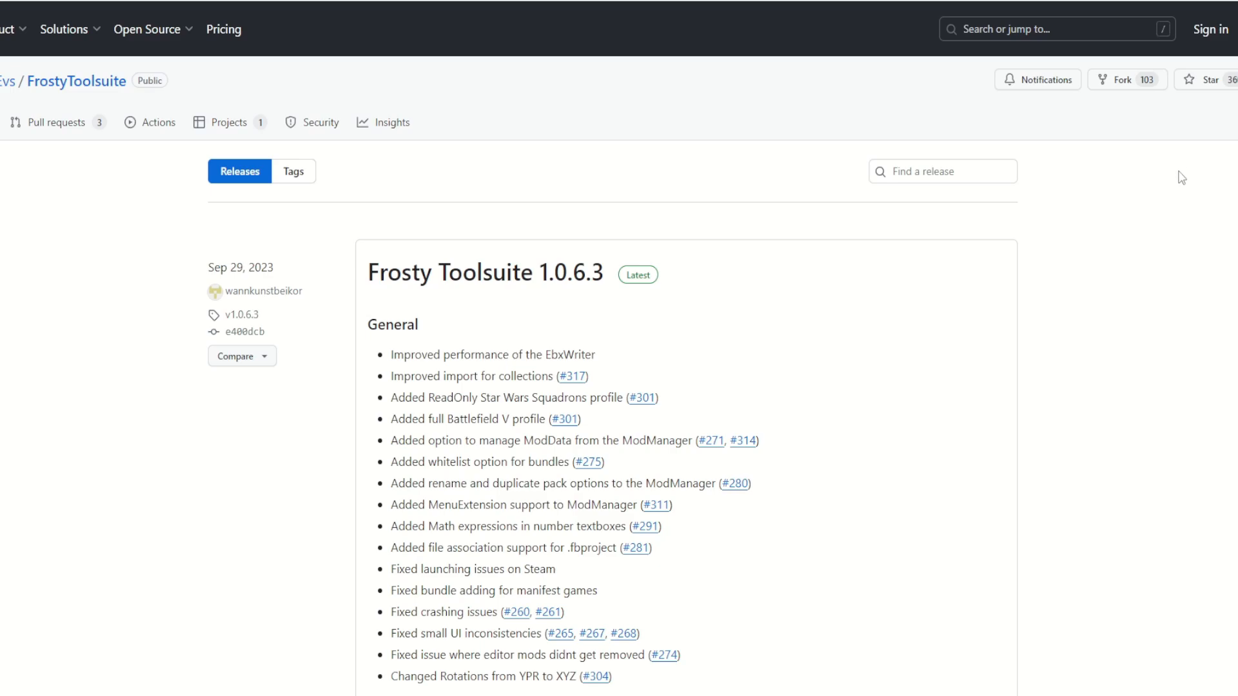
Review the Frosty Toolsuite 1.0.6.3 release notes and the all-time popular Mass Effect Andromeda mods on Nexus Mods.
{"action": "middle_click", "coordinate": [1186, 186]}
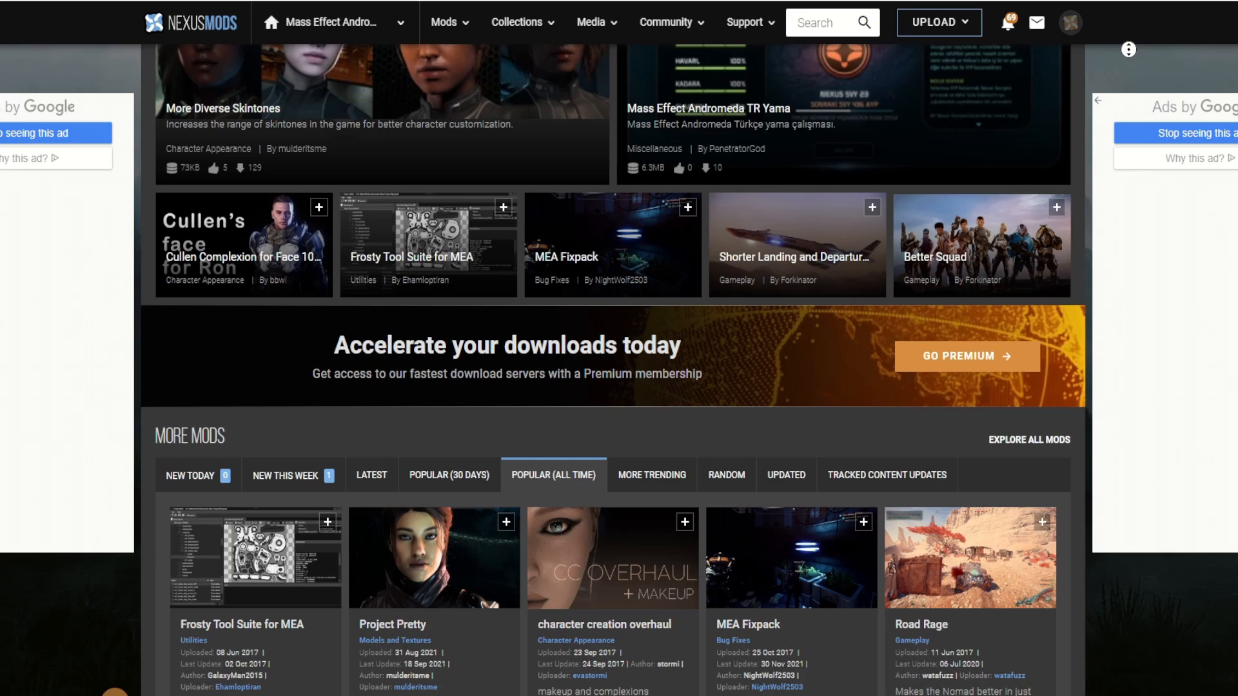
{"action": "scroll", "coordinate": [1127, 65], "scroll_direction": "down", "scroll_amount": 1}
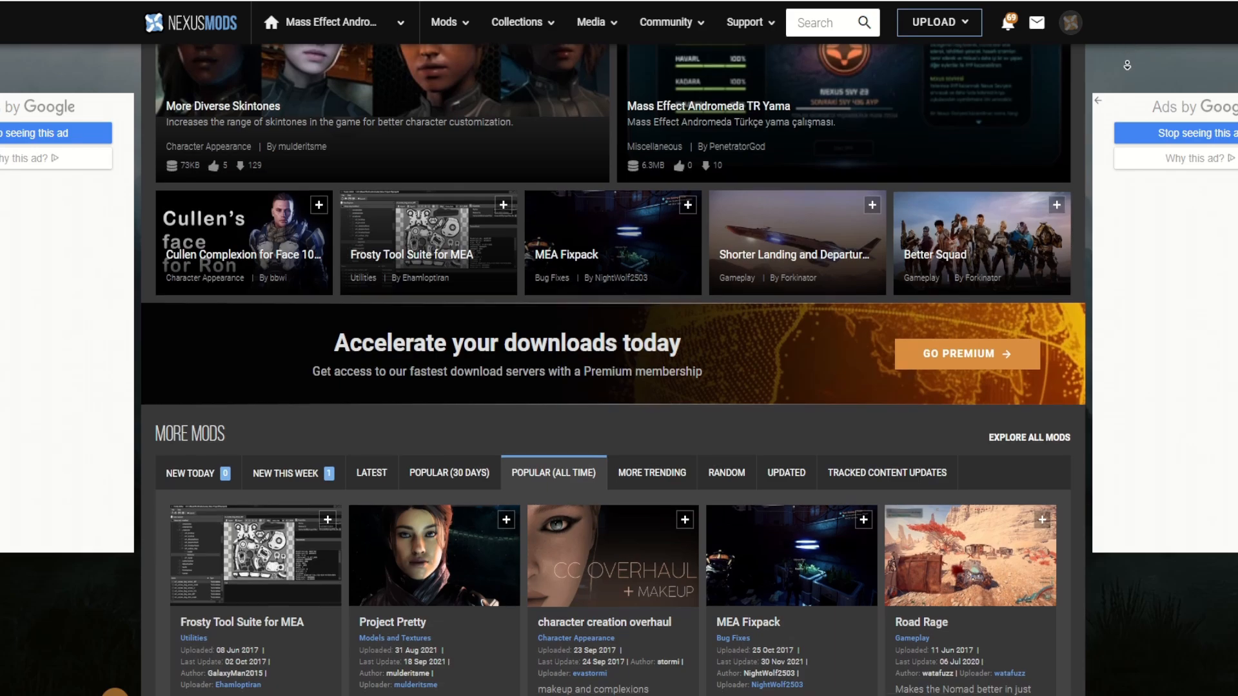
{"action": "scroll", "coordinate": [1127, 65], "scroll_direction": "down", "scroll_amount": 1}
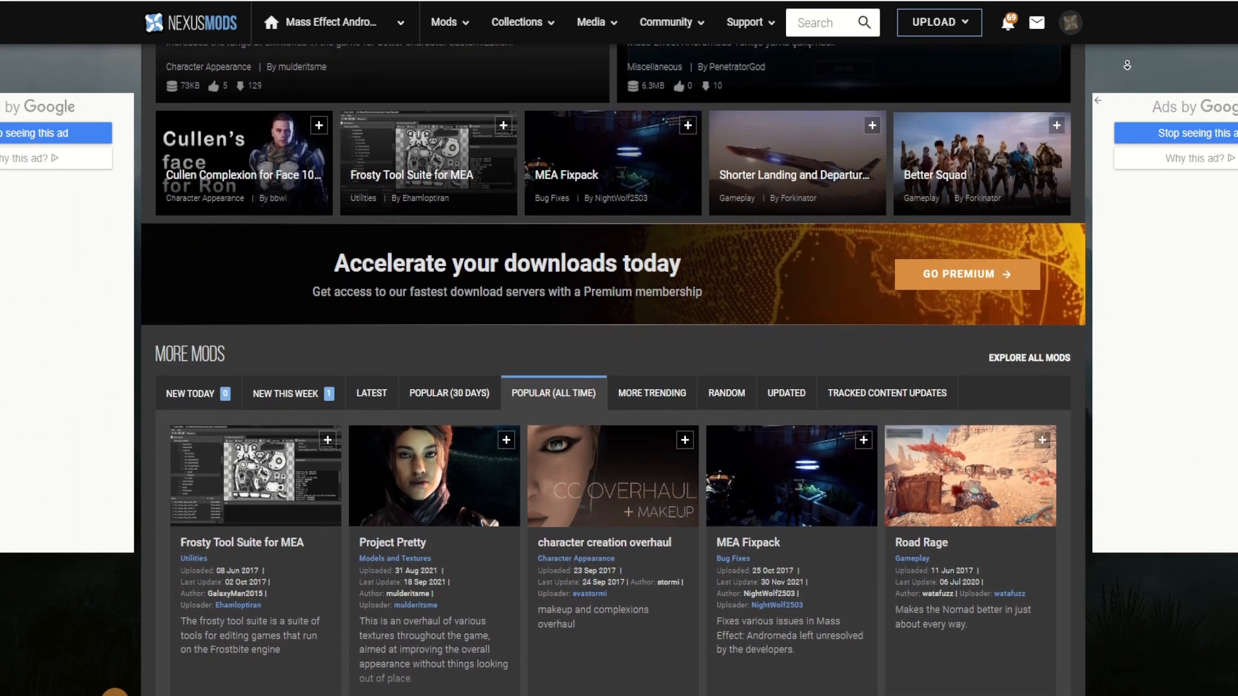
{"action": "scroll", "coordinate": [1127, 64], "scroll_direction": "down", "scroll_amount": 1}
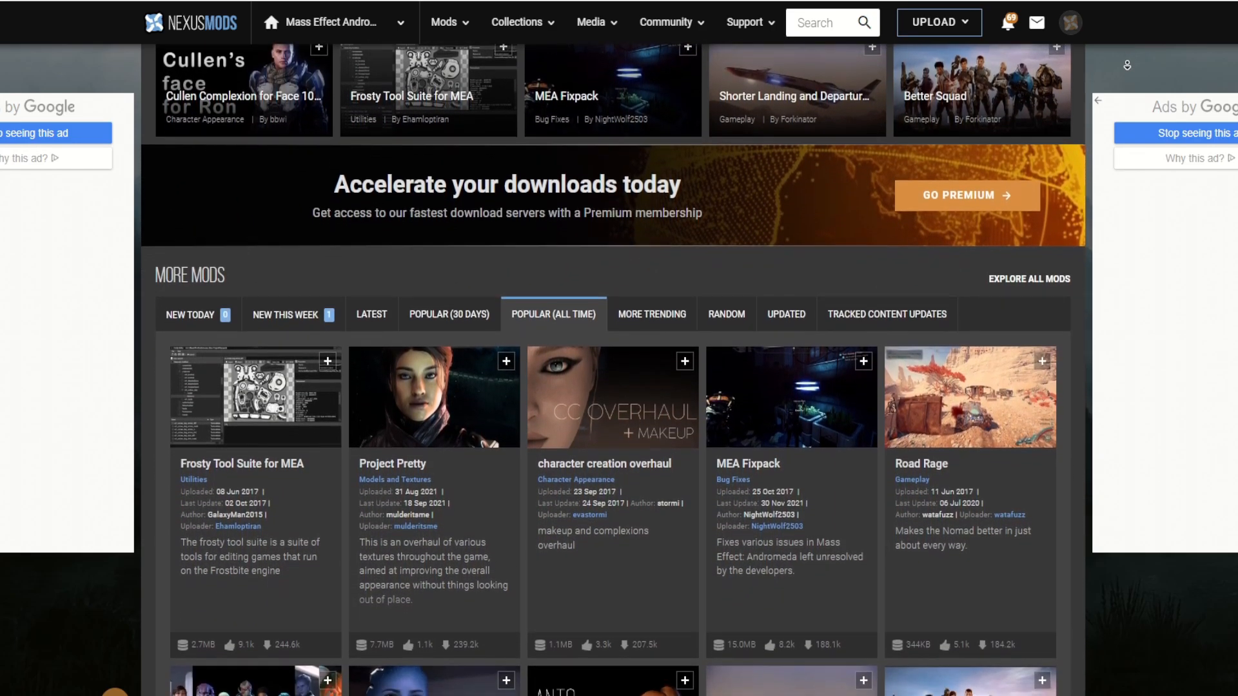
{"action": "scroll", "coordinate": [1127, 64], "scroll_direction": "down", "scroll_amount": 1}
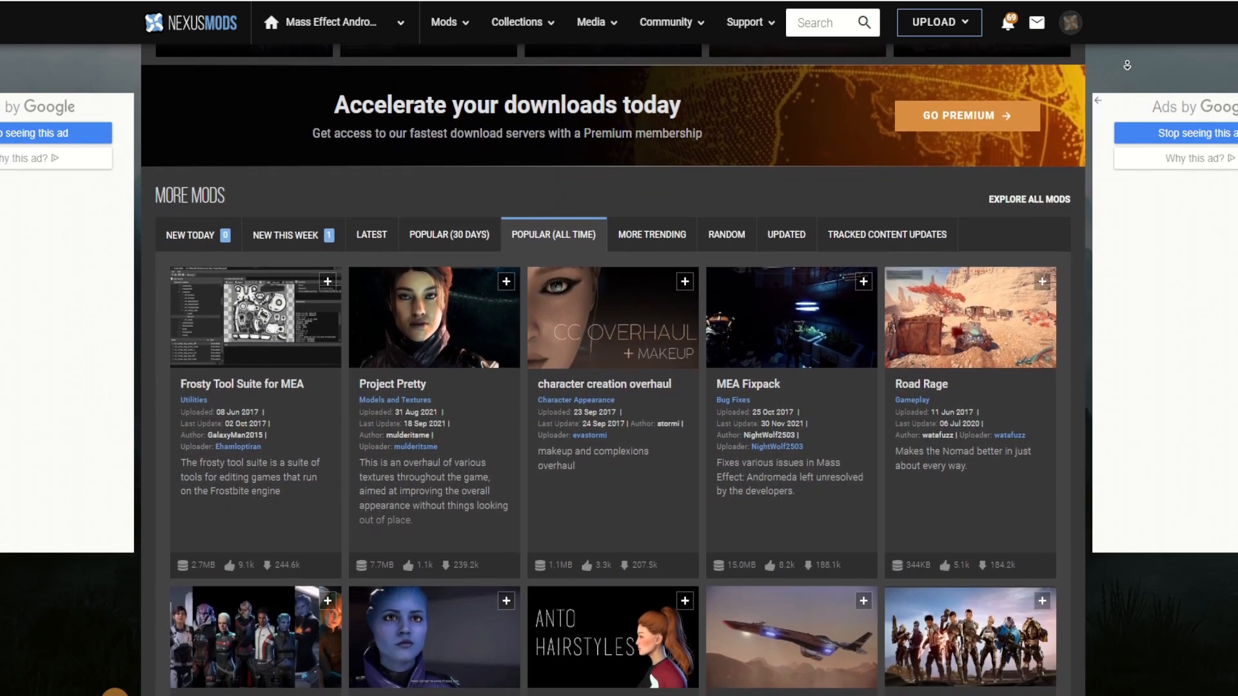
{"action": "scroll", "coordinate": [1127, 64], "scroll_direction": "down", "scroll_amount": 1}
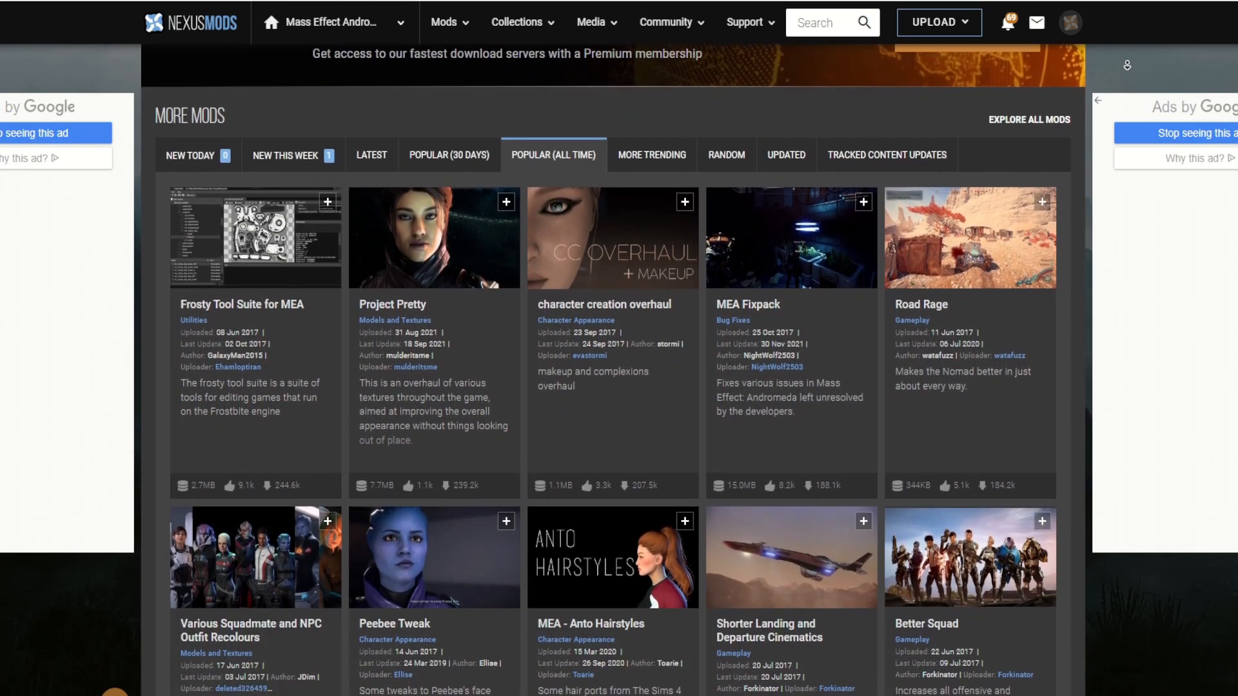
{"action": "scroll", "coordinate": [1128, 65], "scroll_direction": "down", "scroll_amount": 1}
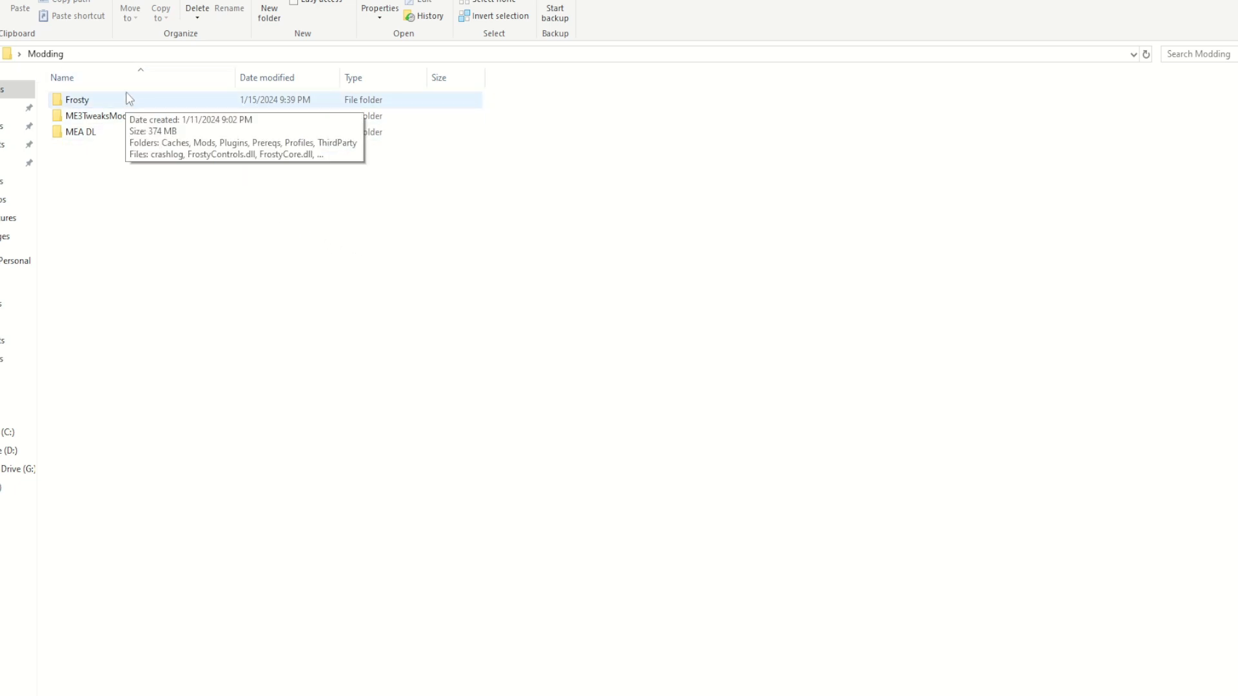
Launch FrostyModManager from the Frosty folder in Modding and scan for installed games.
{"action": "double_click", "coordinate": [144, 103]}
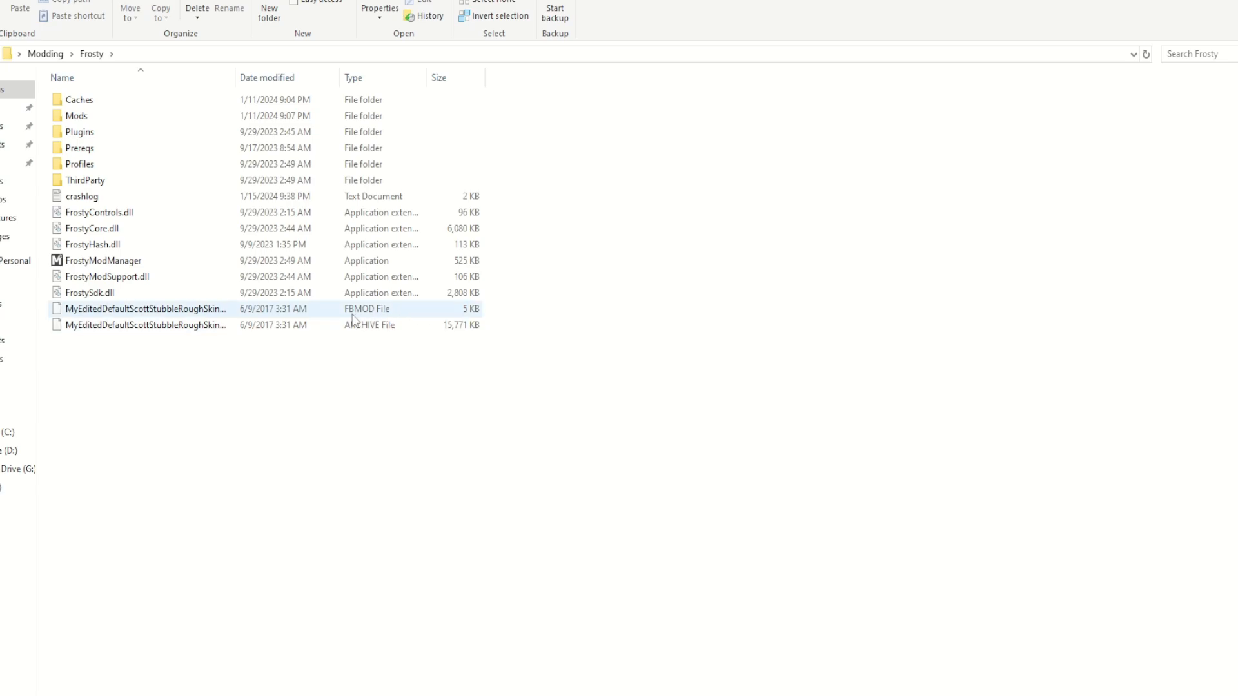
{"action": "double_click", "coordinate": [144, 265]}
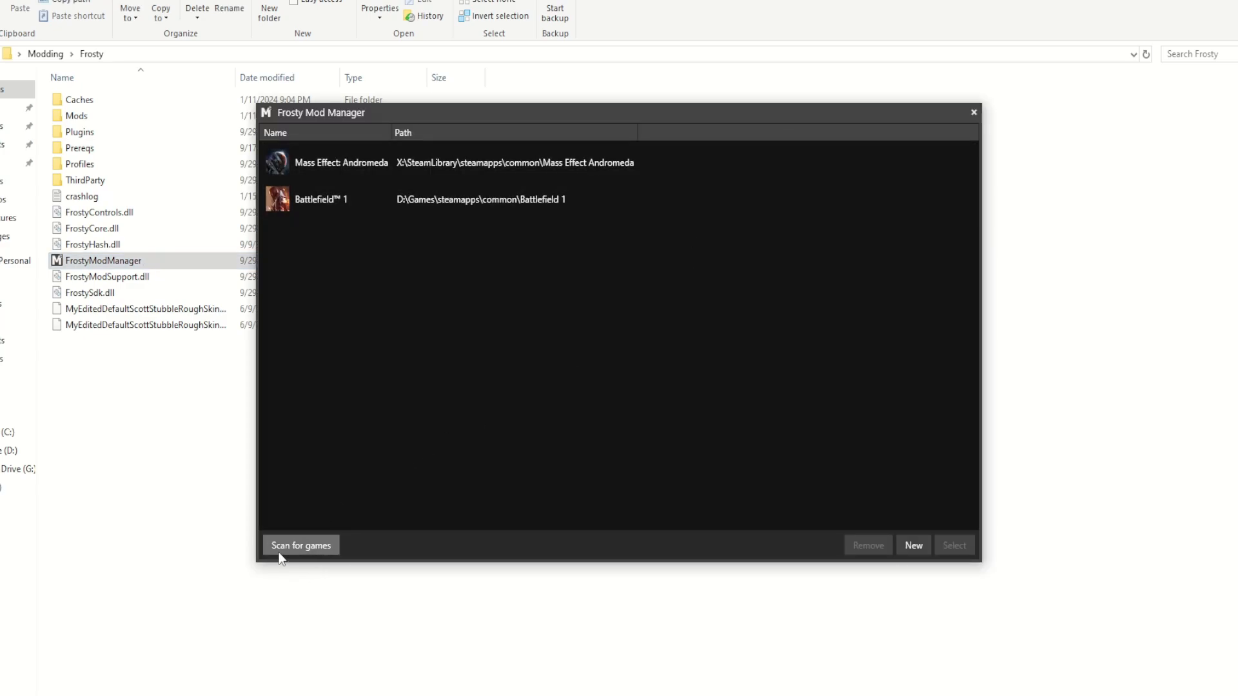
{"action": "left_click", "coordinate": [303, 546]}
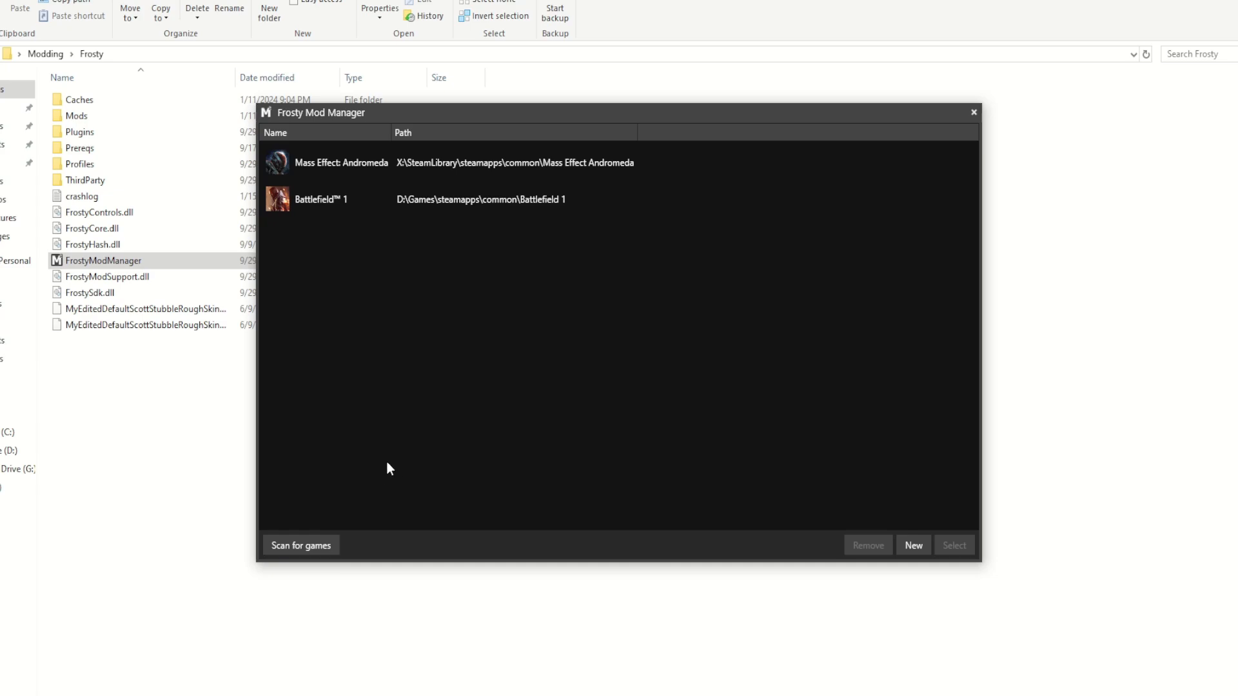
Add the MassEffectAndromeda executable from X:\SteamLibrary\steamapps\common\Mass Effect Andromeda and load the Mass Effect: Andromeda profile.
{"action": "left_click", "coordinate": [914, 545]}
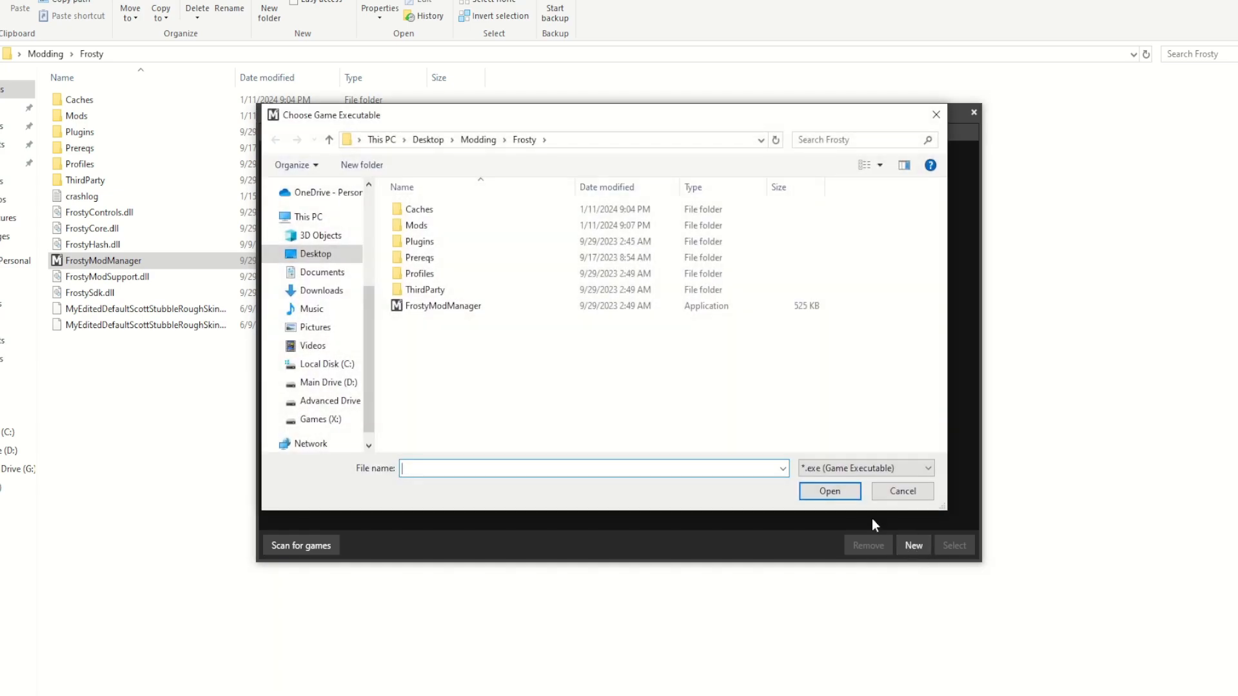
{"action": "scroll", "coordinate": [299, 360], "scroll_direction": "up", "scroll_amount": 1}
{"action": "scroll", "coordinate": [301, 363], "scroll_direction": "down", "scroll_amount": 1}
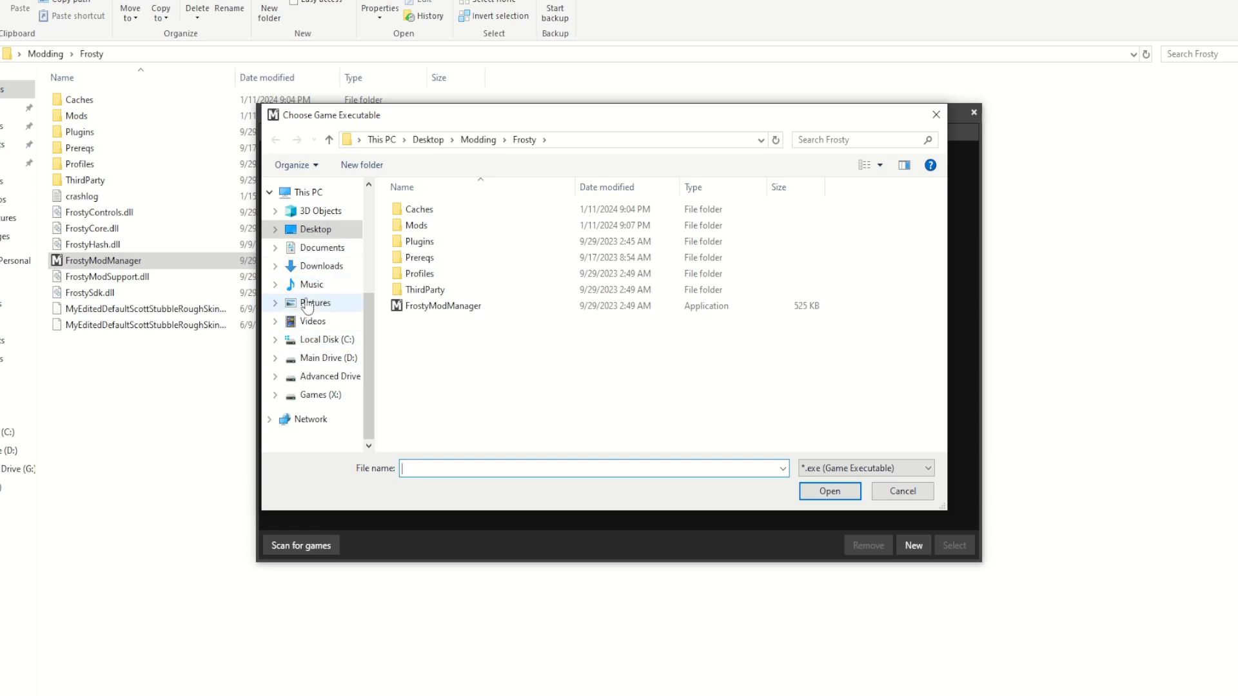
{"action": "left_click", "coordinate": [315, 394]}
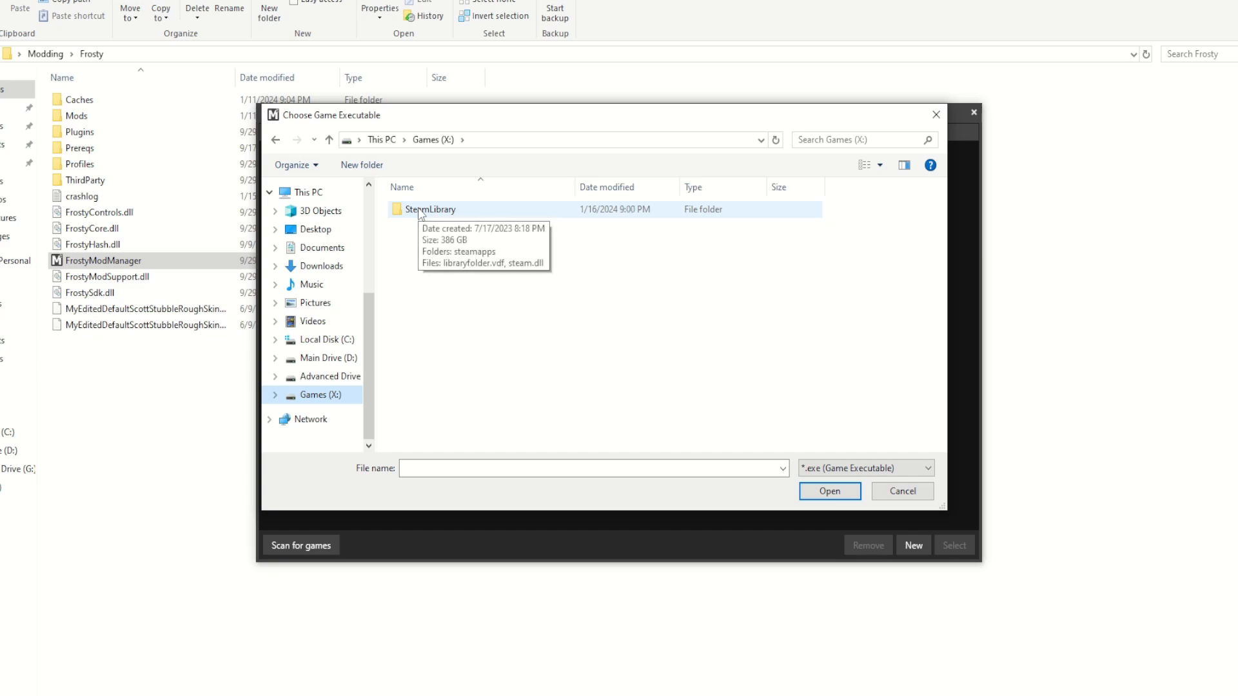
{"action": "double_click", "coordinate": [420, 213]}
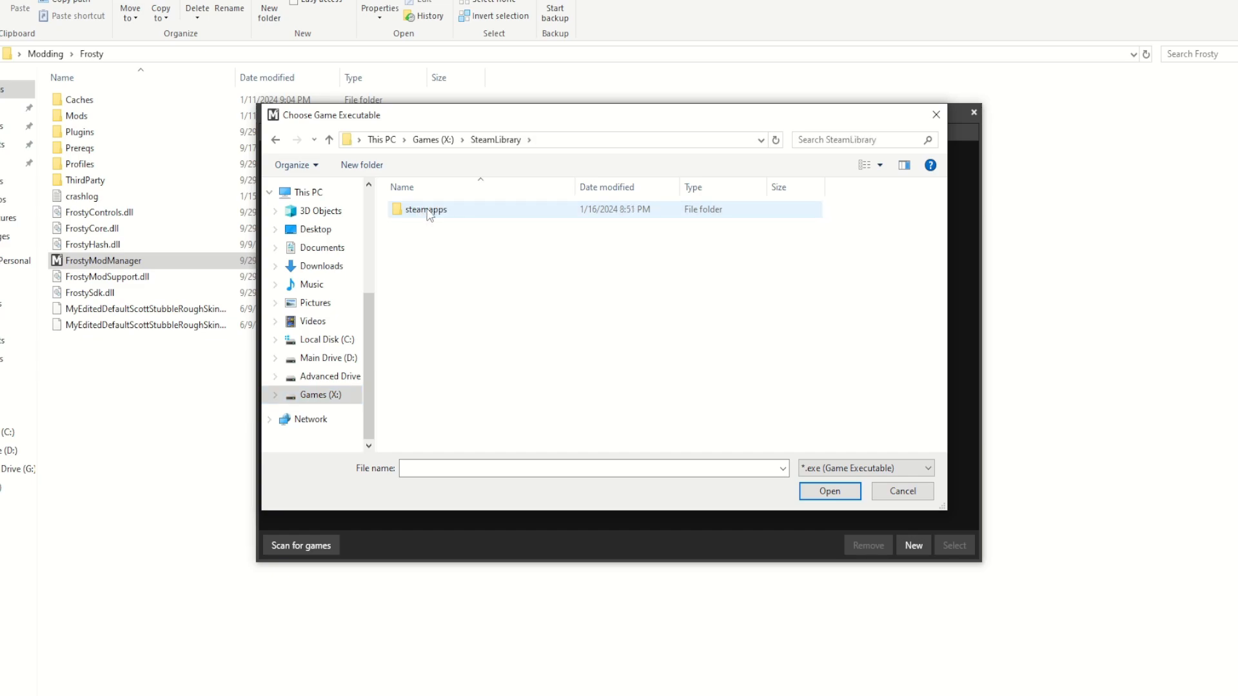
{"action": "double_click", "coordinate": [427, 213]}
{"action": "double_click", "coordinate": [425, 210]}
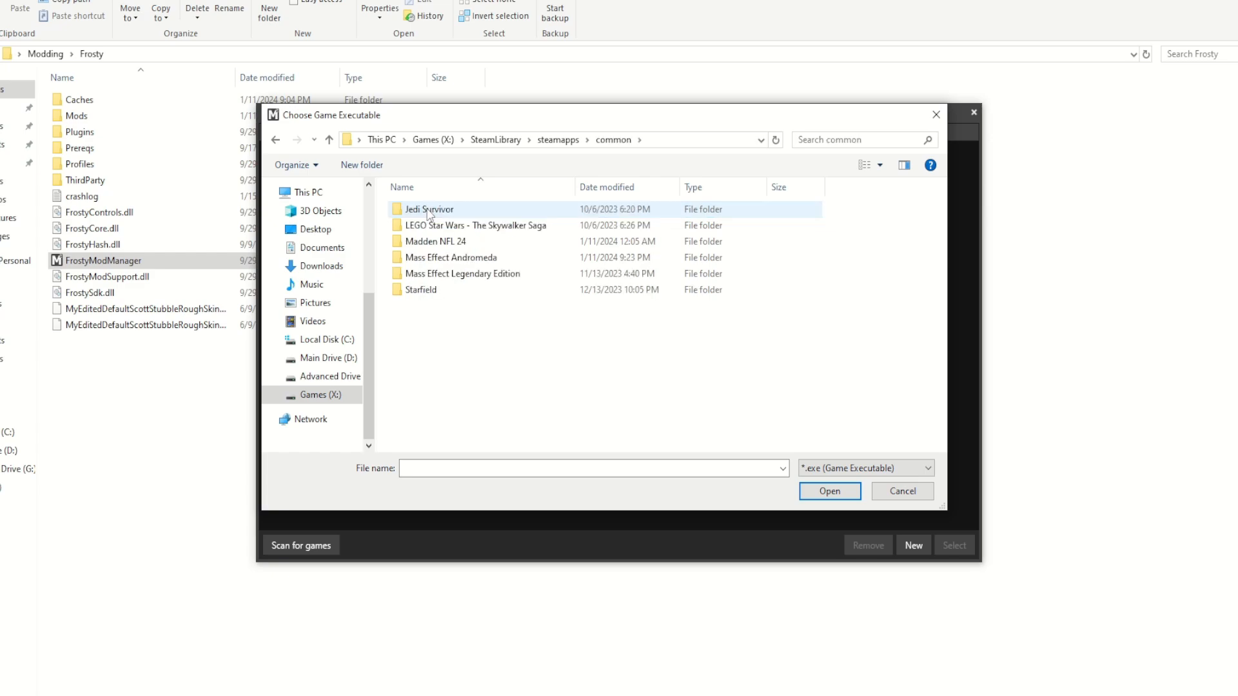
{"action": "double_click", "coordinate": [433, 260]}
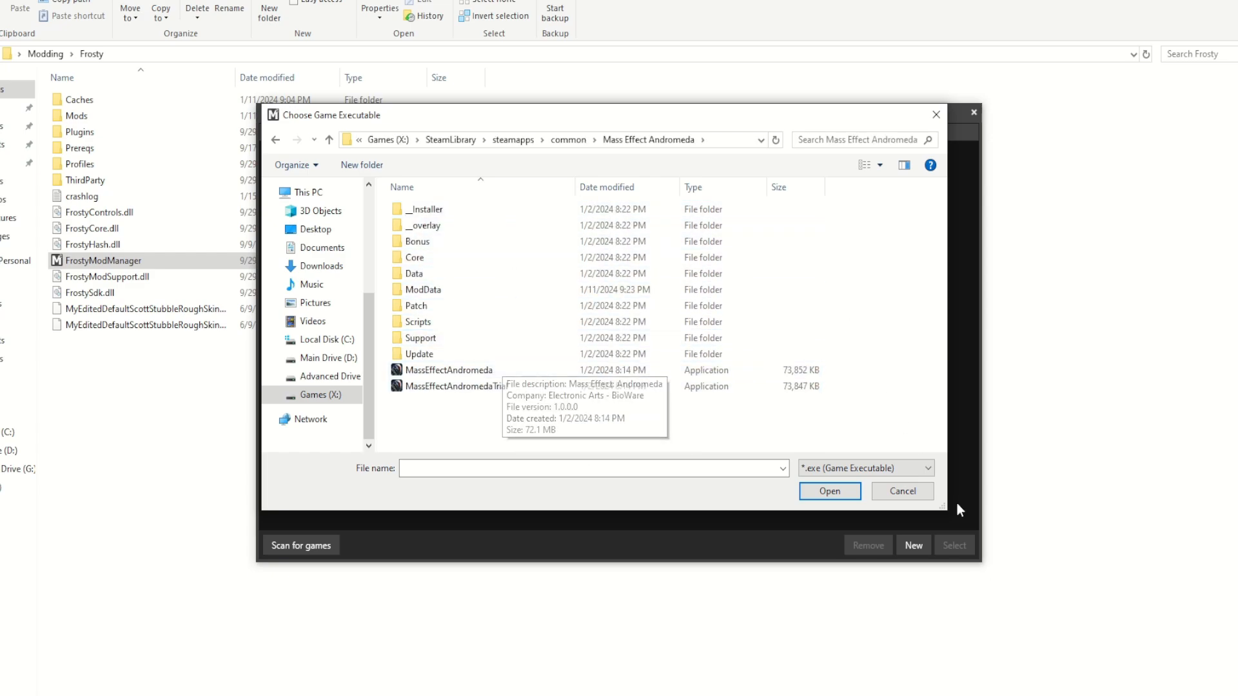
{"action": "double_click", "coordinate": [494, 370]}
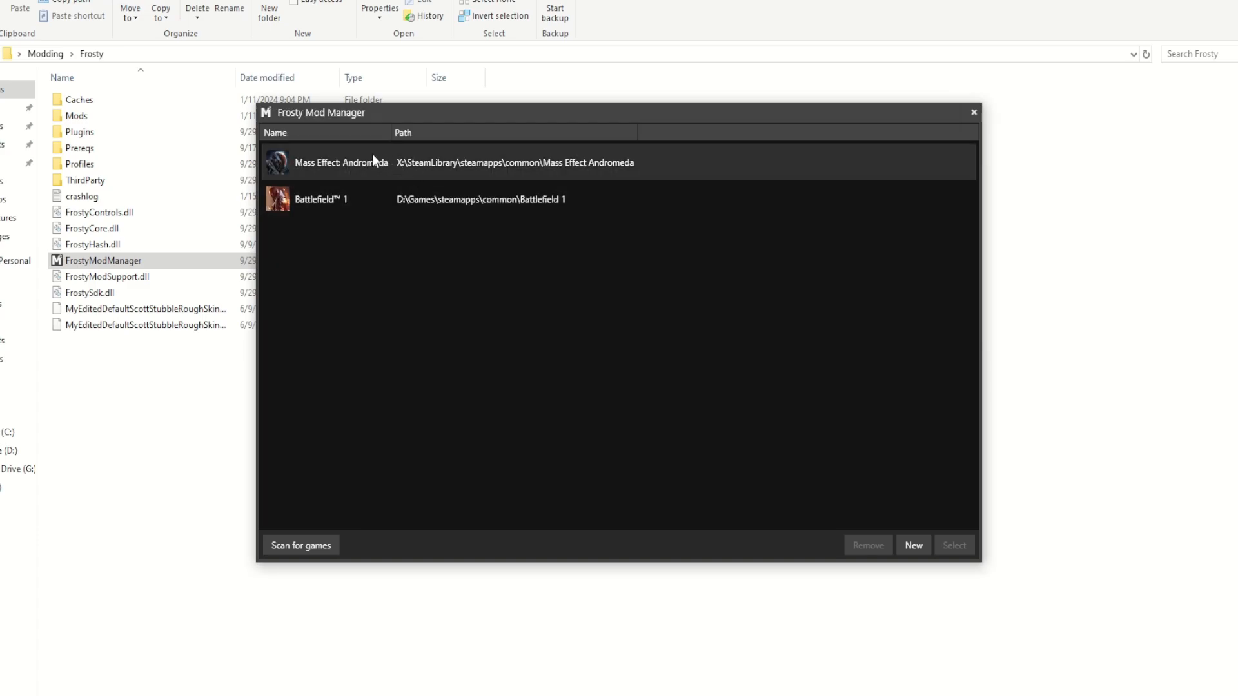
{"action": "left_click", "coordinate": [330, 172]}
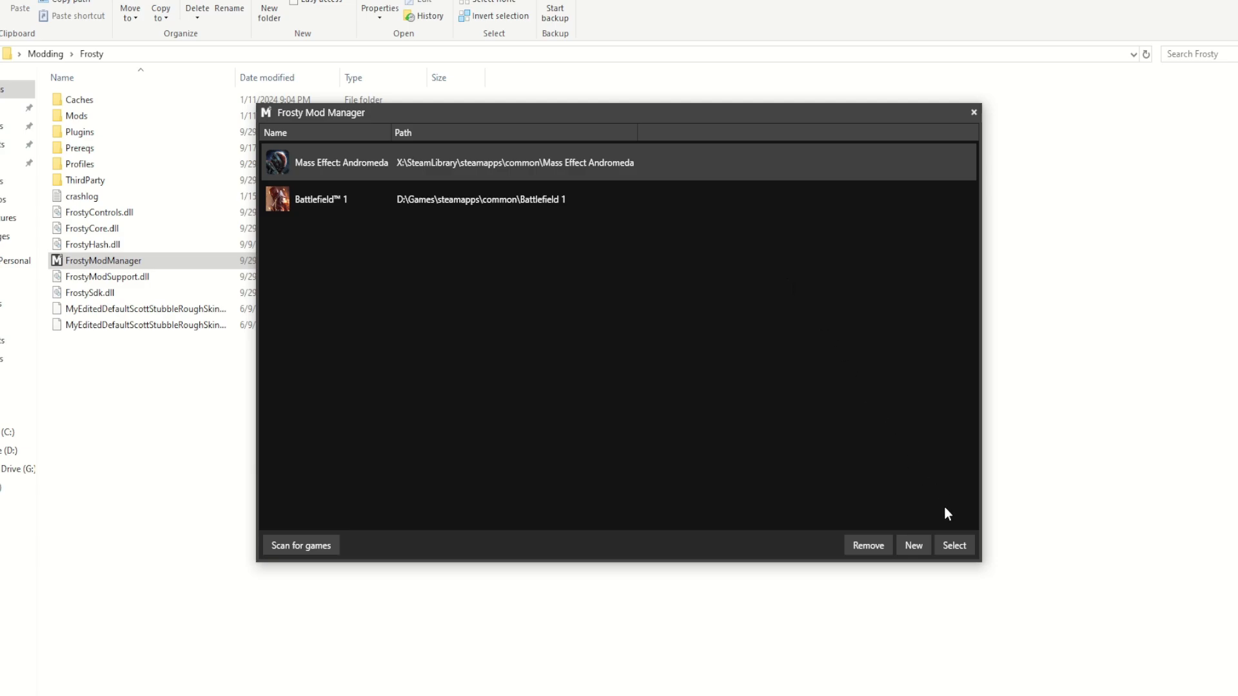
{"action": "left_click", "coordinate": [949, 546]}
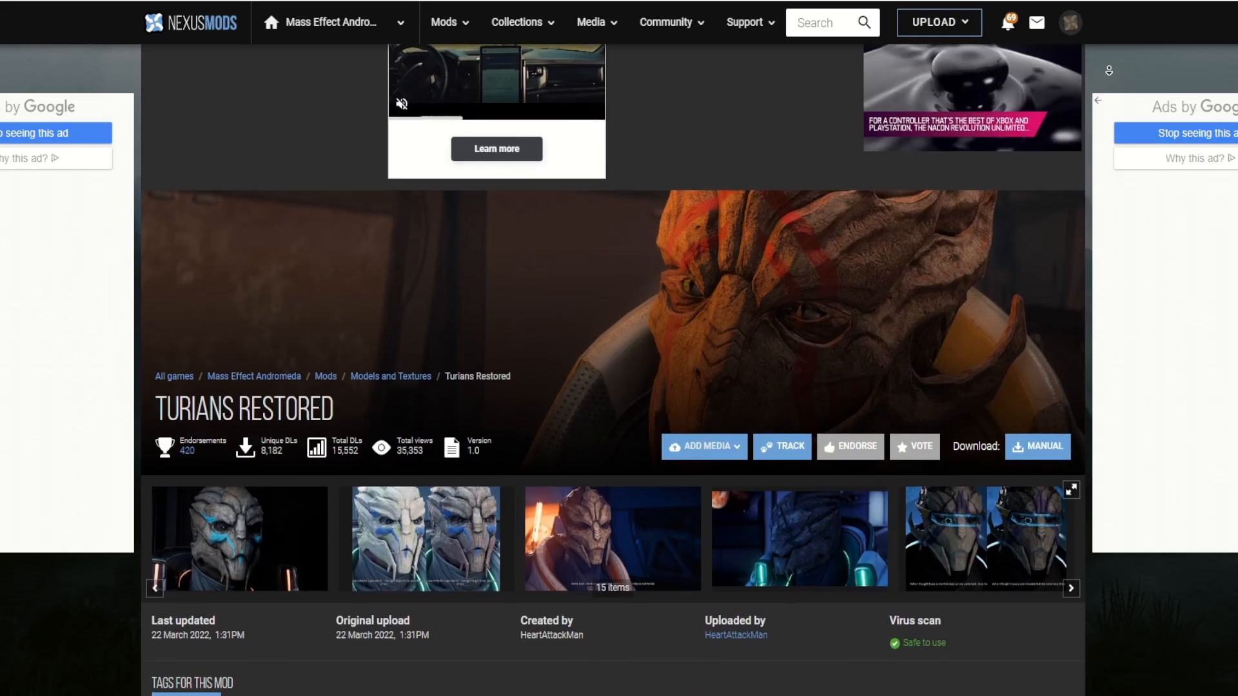
Examine the posts, description and author images of the Turians Restored mod on Nexus Mods.
{"action": "scroll", "coordinate": [613, 368], "scroll_direction": "down", "scroll_amount": 1}
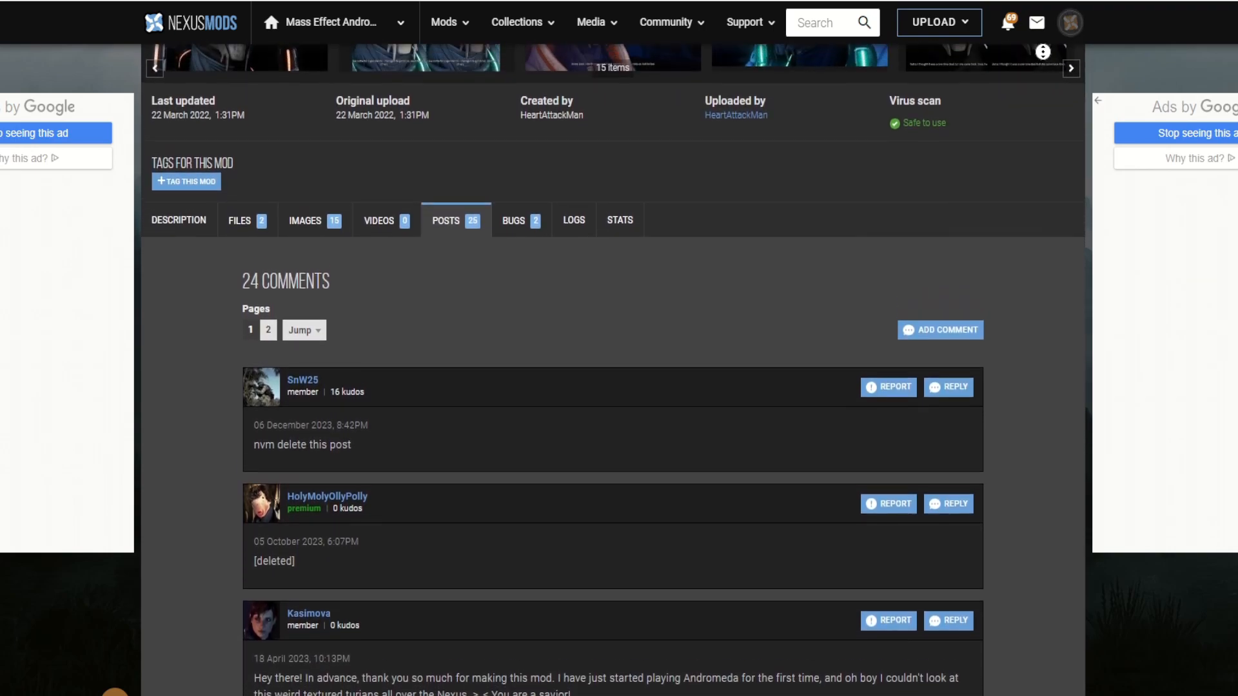
{"action": "middle_click", "coordinate": [1023, 92]}
{"action": "left_click", "coordinate": [189, 149]}
{"action": "scroll", "coordinate": [219, 220], "scroll_direction": "up", "scroll_amount": 2}
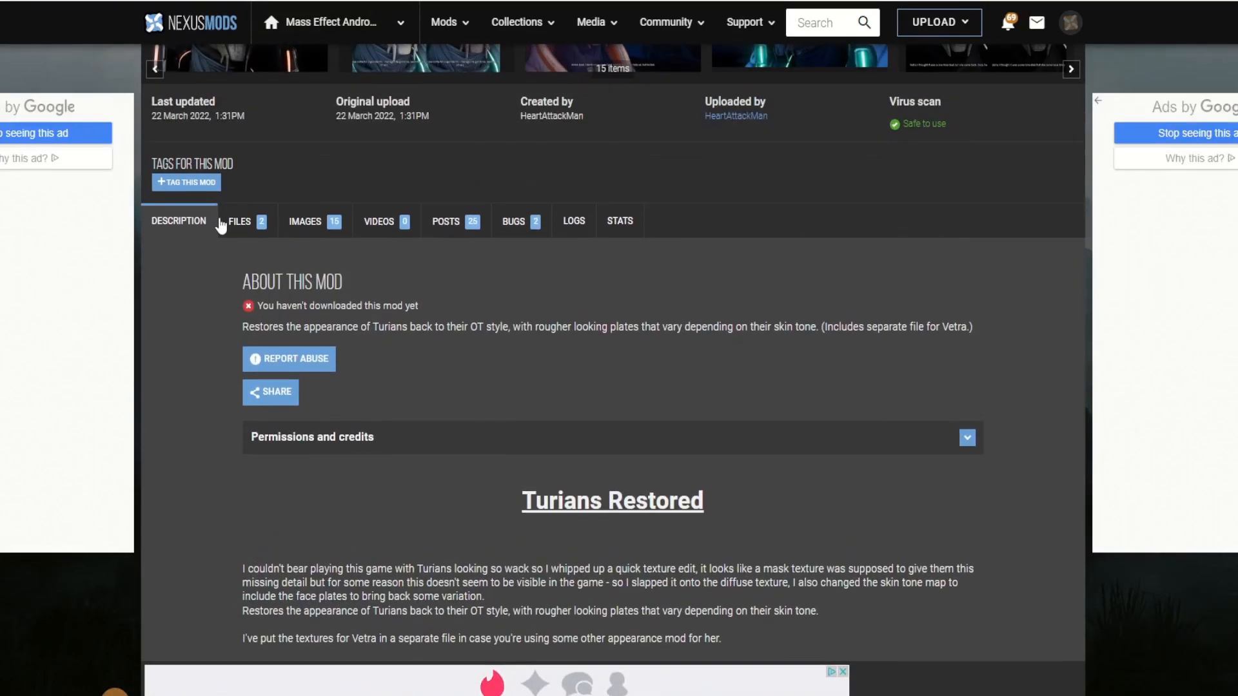
{"action": "left_click", "coordinate": [252, 293]}
{"action": "left_click", "coordinate": [306, 296]}
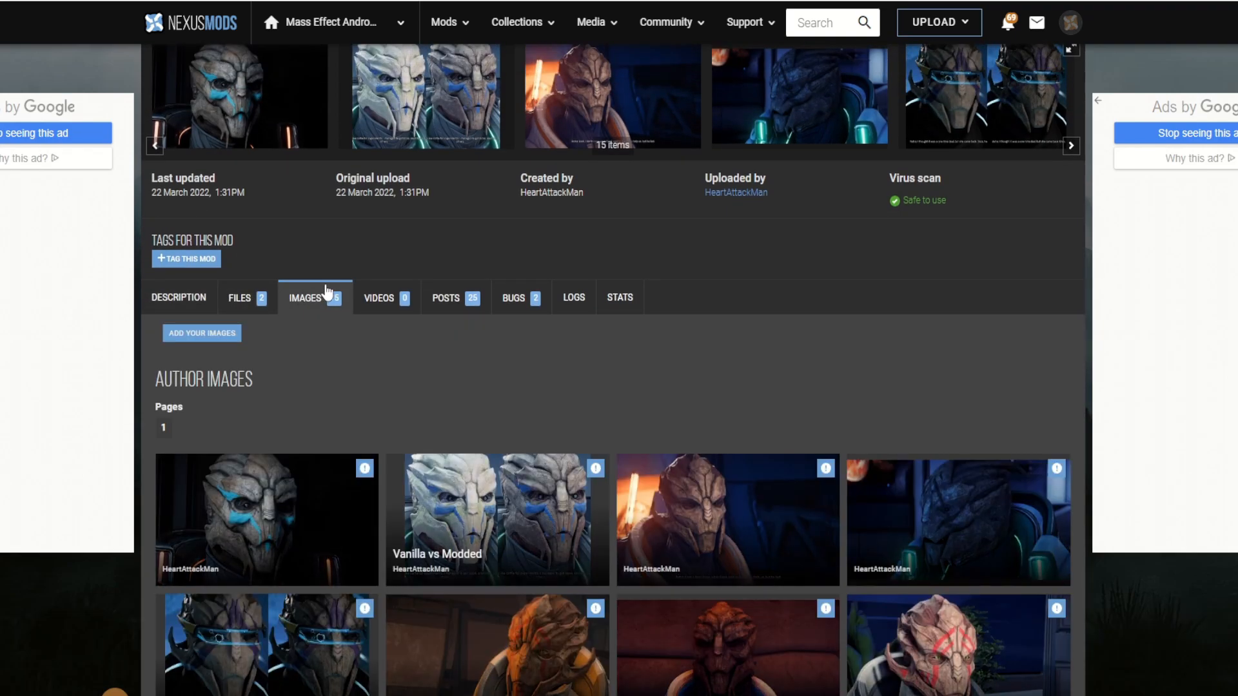
{"action": "scroll", "coordinate": [329, 287], "scroll_direction": "down", "scroll_amount": 2}
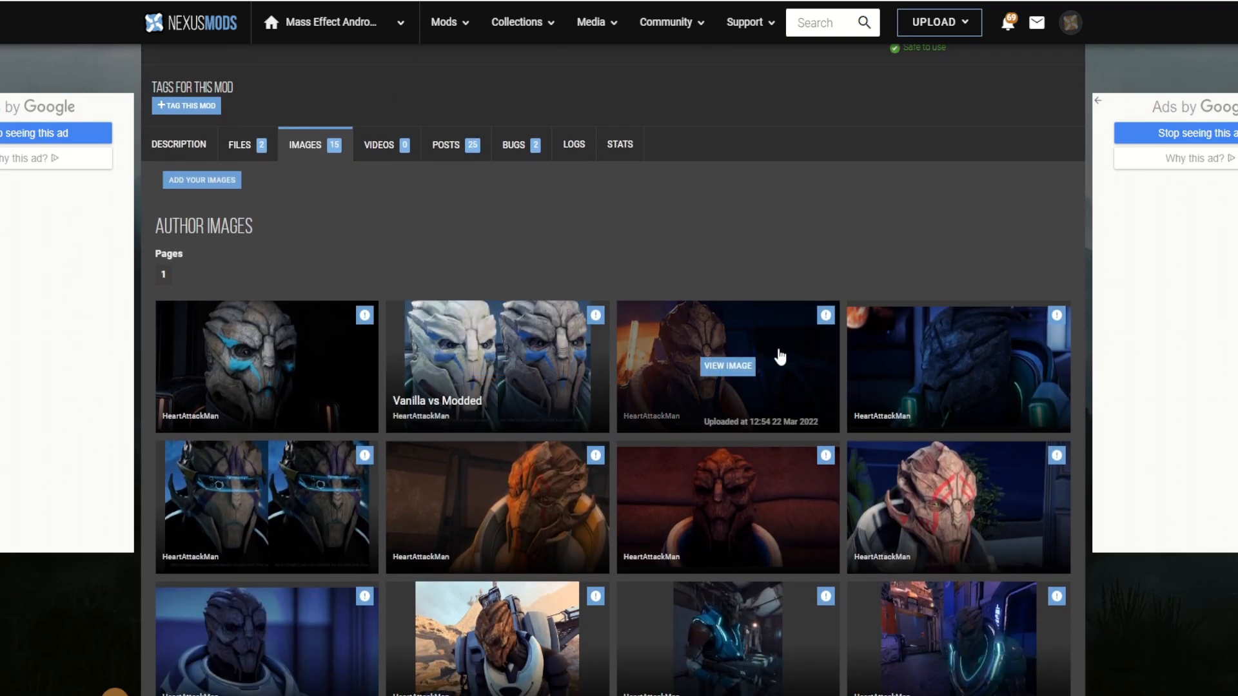
{"action": "scroll", "coordinate": [546, 394], "scroll_direction": "up", "scroll_amount": 5}
{"action": "scroll", "coordinate": [546, 393], "scroll_direction": "down", "scroll_amount": 2}
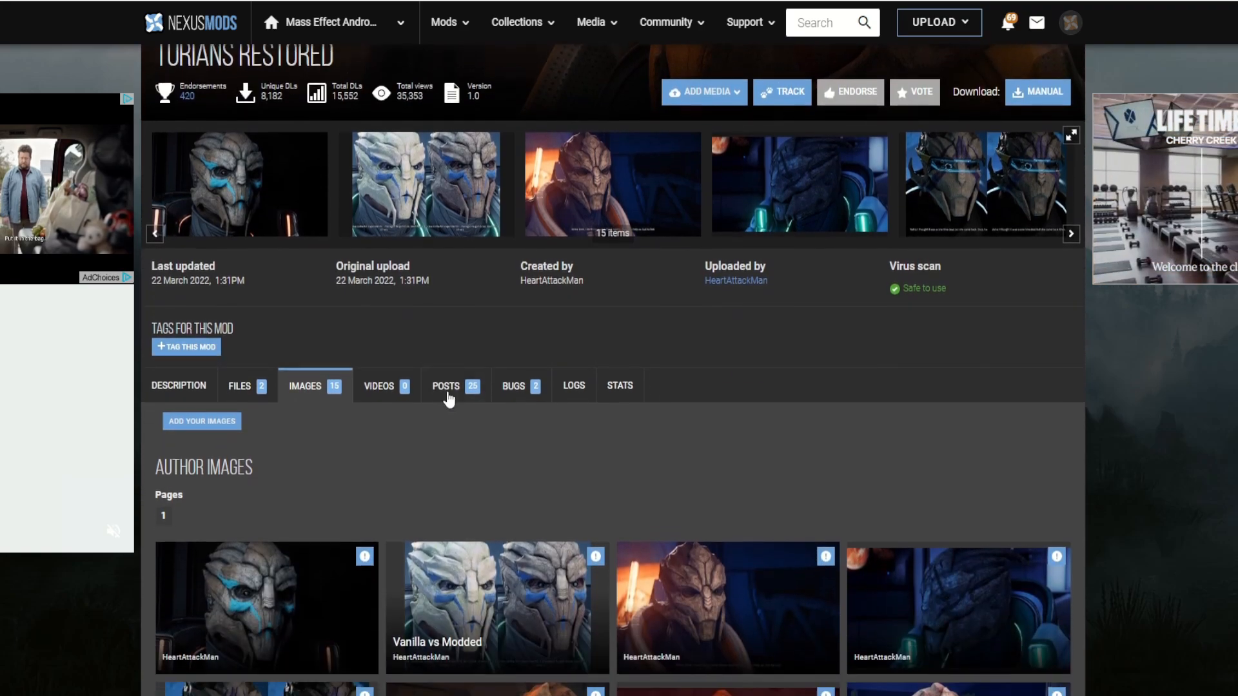
Download the main Turians Restored file manually using the free slow download.
{"action": "left_click", "coordinate": [263, 377]}
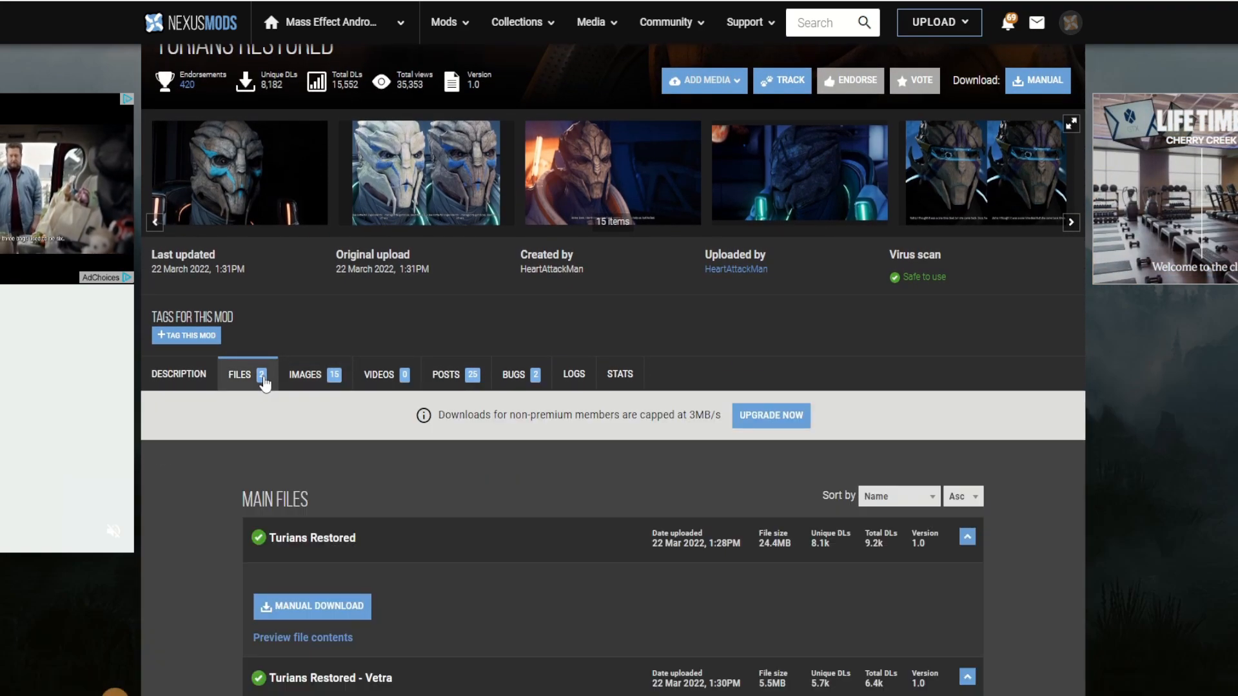
{"action": "scroll", "coordinate": [264, 381], "scroll_direction": "down", "scroll_amount": 3}
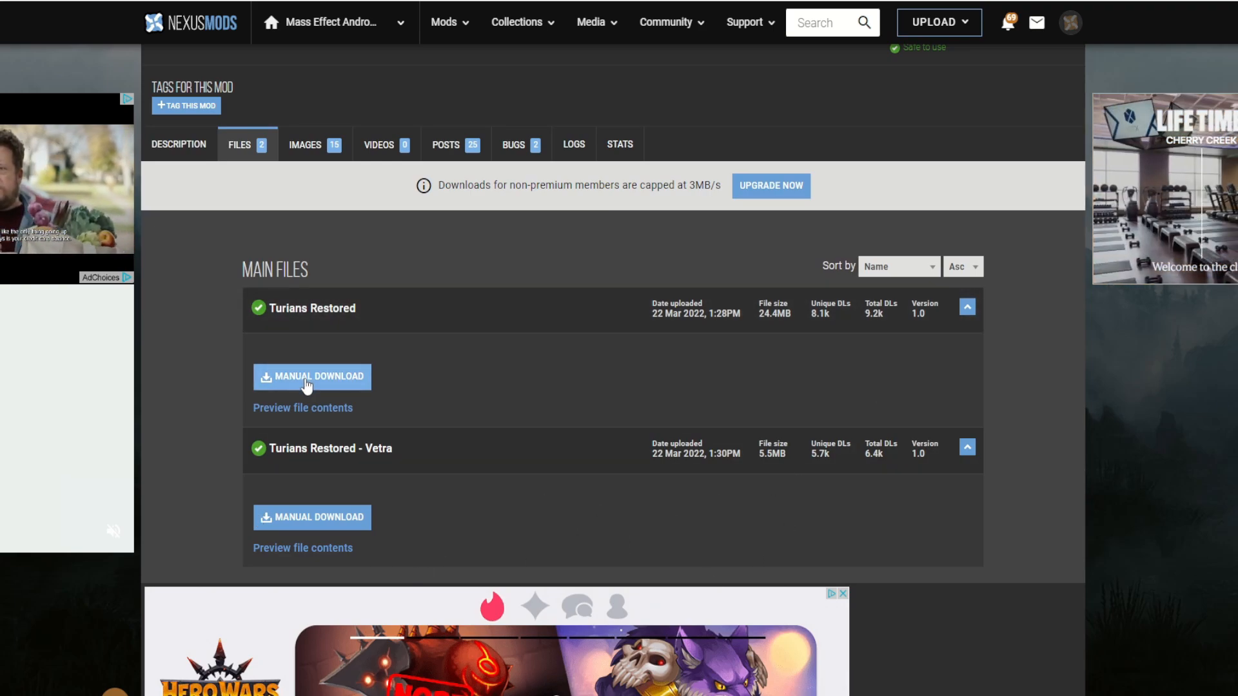
{"action": "left_click", "coordinate": [307, 381]}
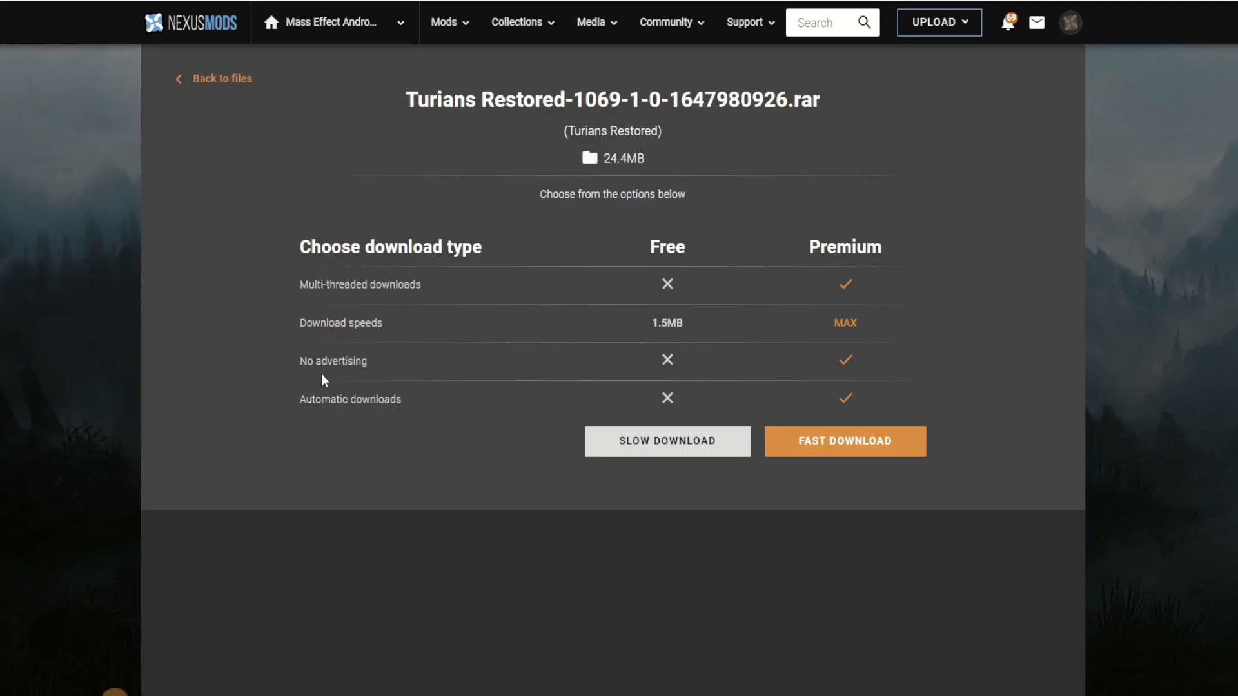
{"action": "left_click", "coordinate": [667, 441]}
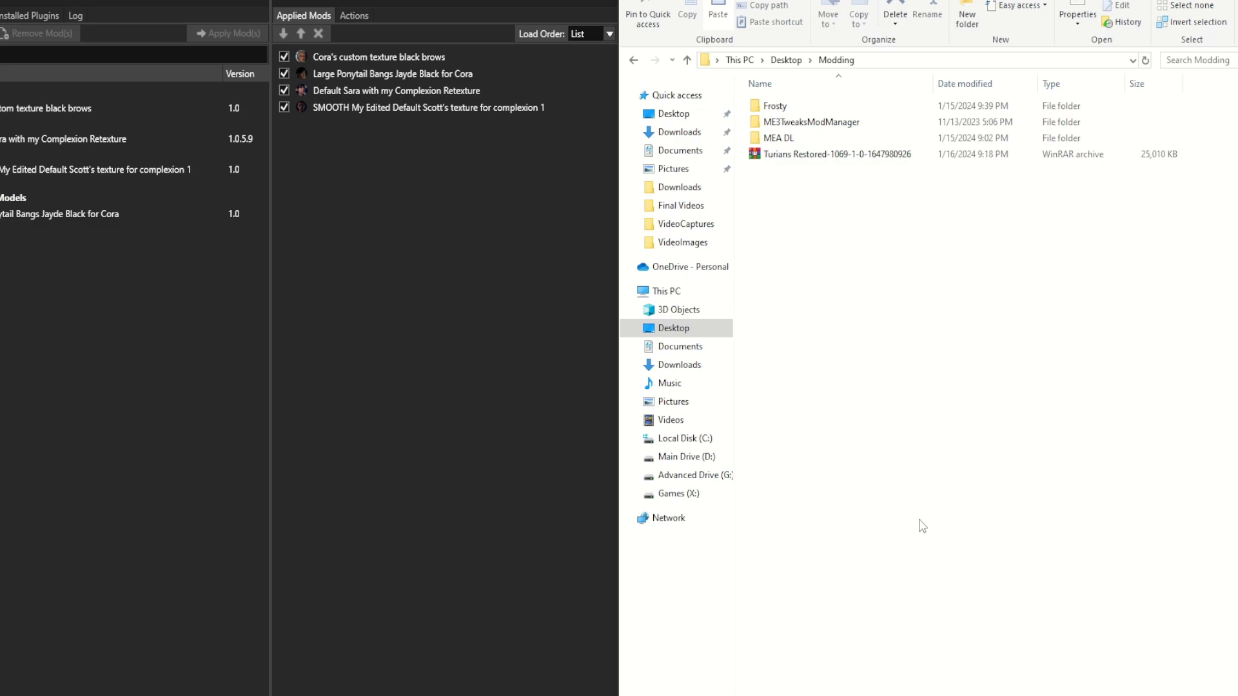
Open the Turians Restored archive in the Modding folder and add its FBMOD file to Frosty Mod Manager's available mods.
{"action": "double_click", "coordinate": [850, 155]}
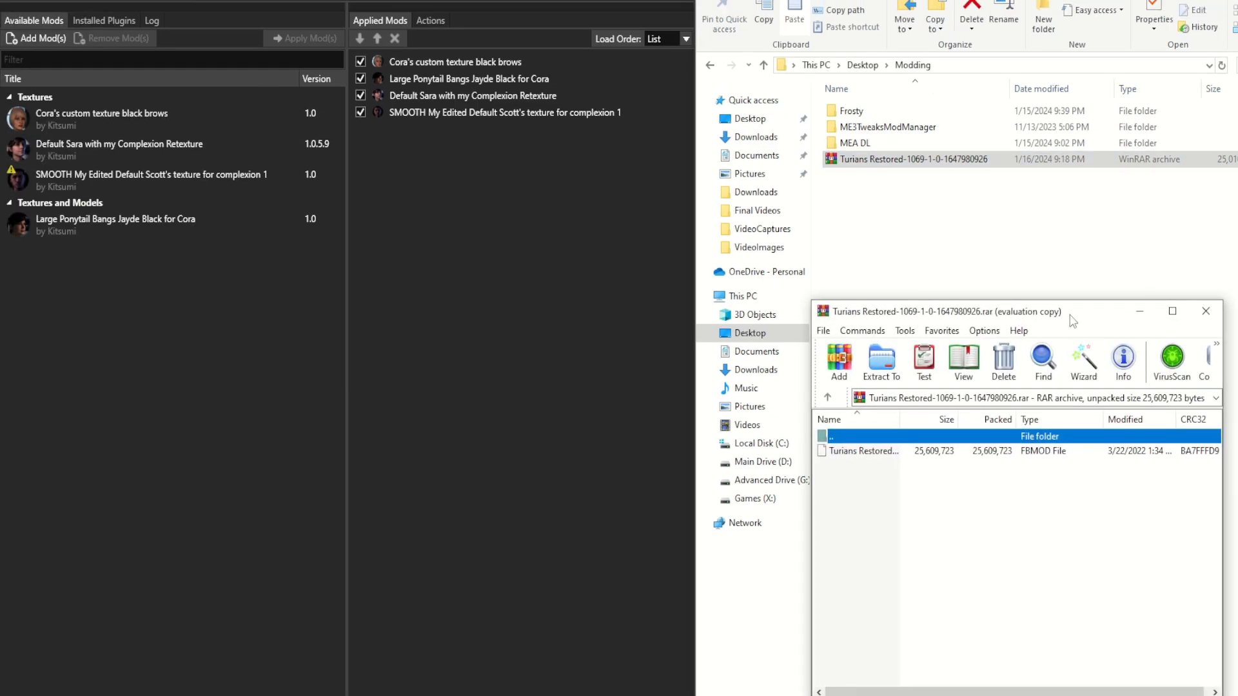
{"action": "left_click", "coordinate": [767, 363]}
{"action": "left_click_drag", "start_coordinate": [932, 315], "coordinate": [924, 226]}
{"action": "left_click_drag", "start_coordinate": [893, 414], "coordinate": [872, 348]}
{"action": "left_click_drag", "start_coordinate": [965, 348], "coordinate": [362, 324]}
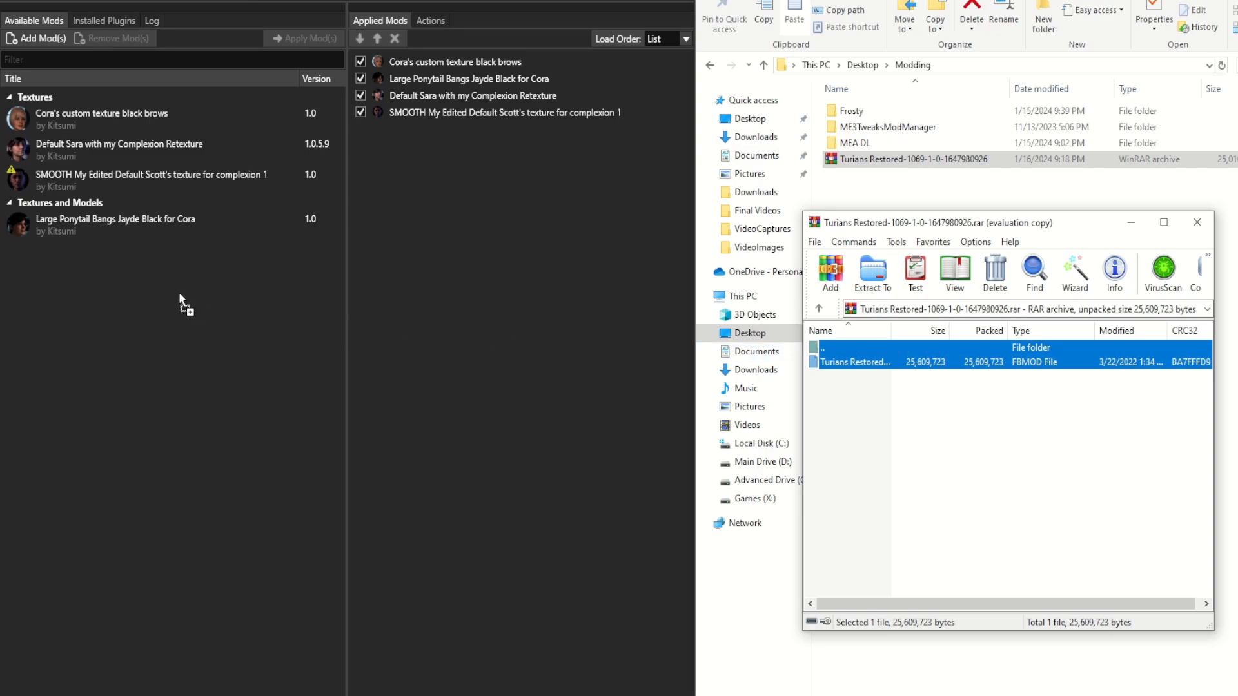
{"action": "left_click_drag", "start_coordinate": [179, 292], "coordinate": [180, 294]}
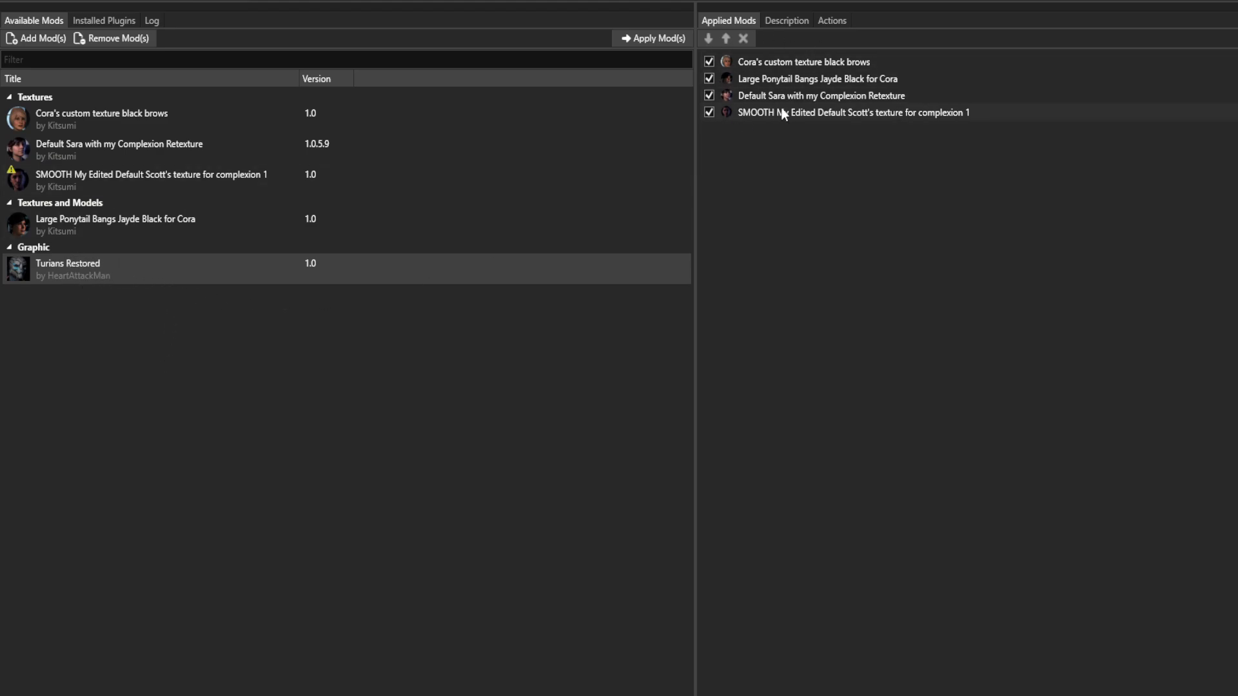
Apply the Turians Restored mod and launch the modded game.
{"action": "double_click", "coordinate": [123, 270]}
{"action": "left_click", "coordinate": [229, 2]}
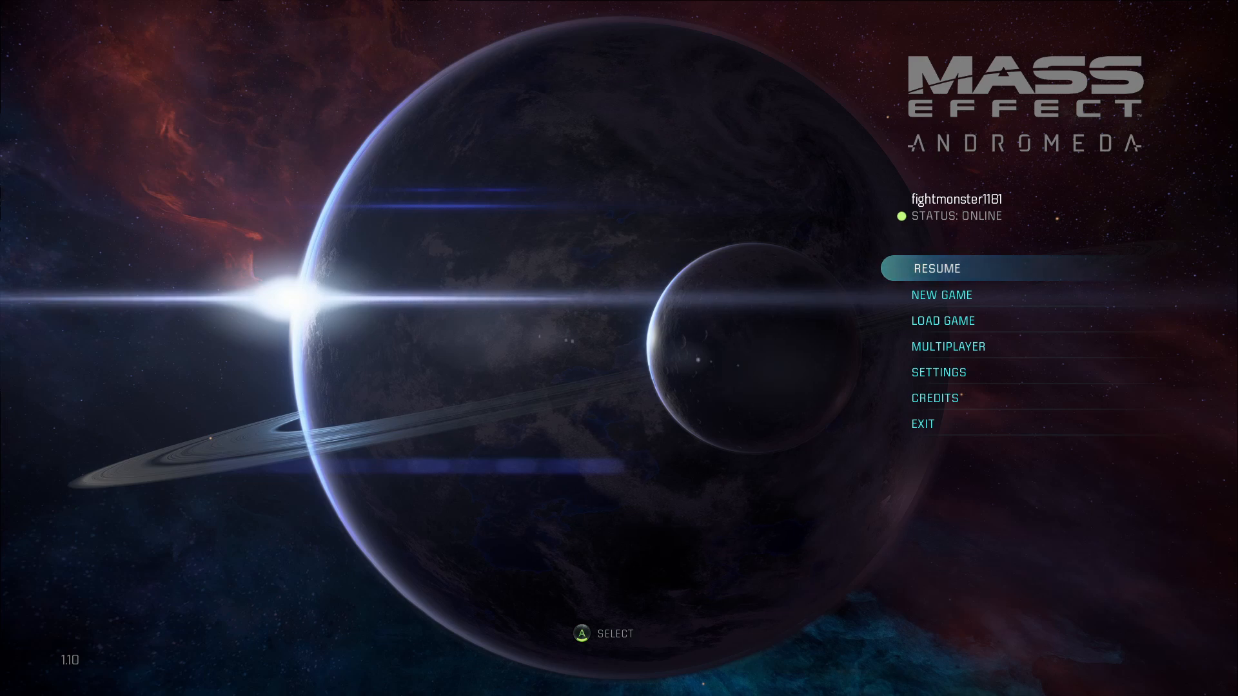
Open the game's list of saves for loading.
{"action": "key", "text": "Down"}
{"action": "key", "text": "Down"}
{"action": "key", "text": "Return"}
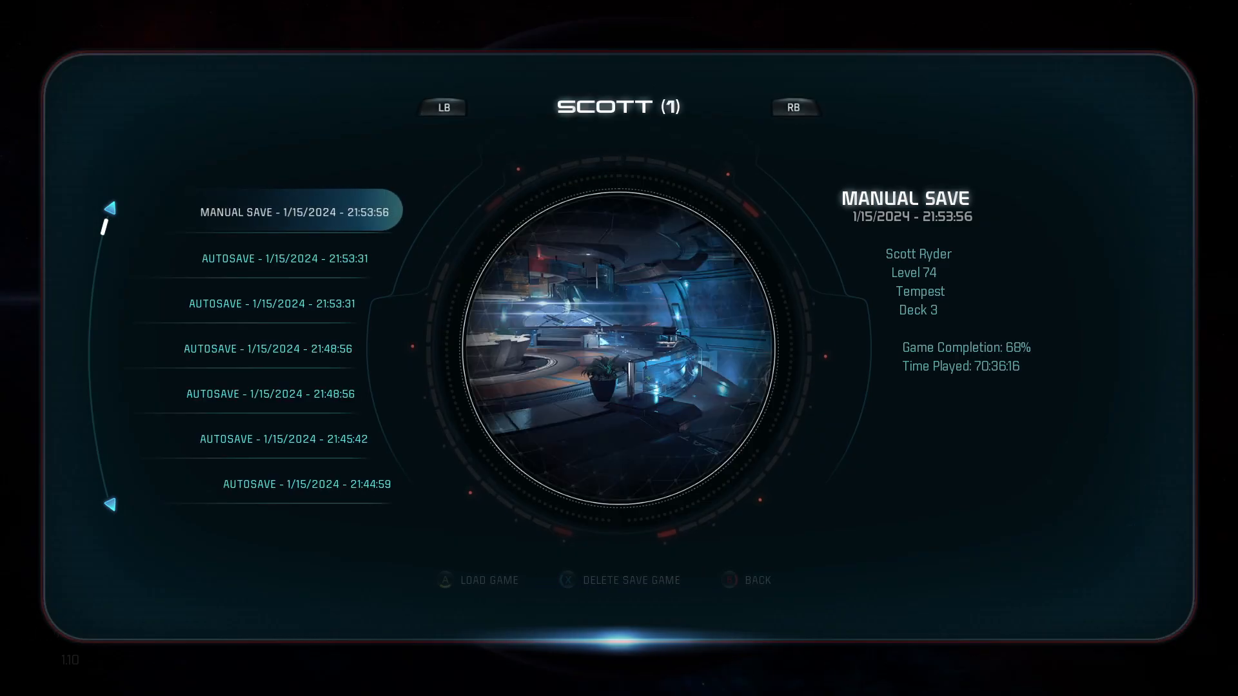